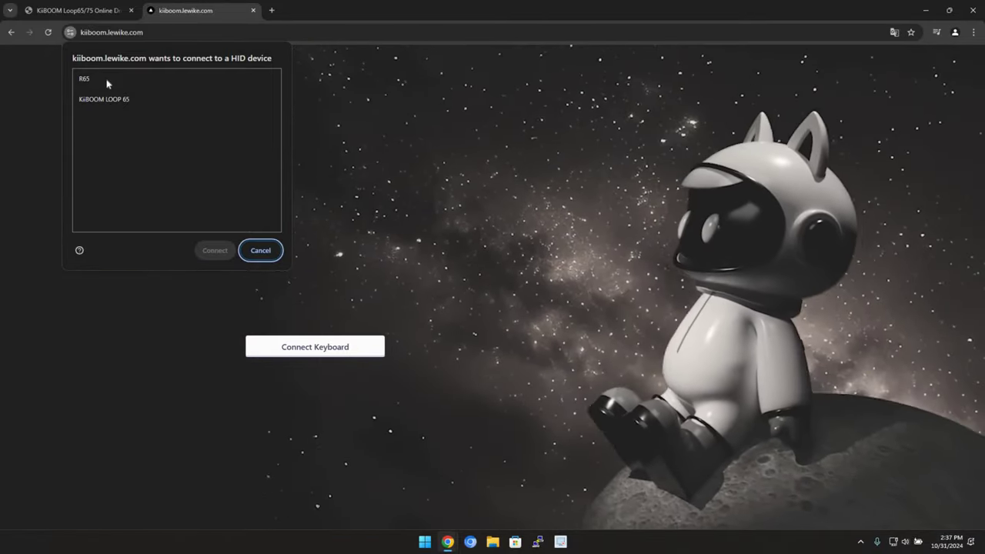
Connect the KiiBOOM LOOP 65 keyboard to the online configurator.
{"action": "left_click", "coordinate": [115, 103]}
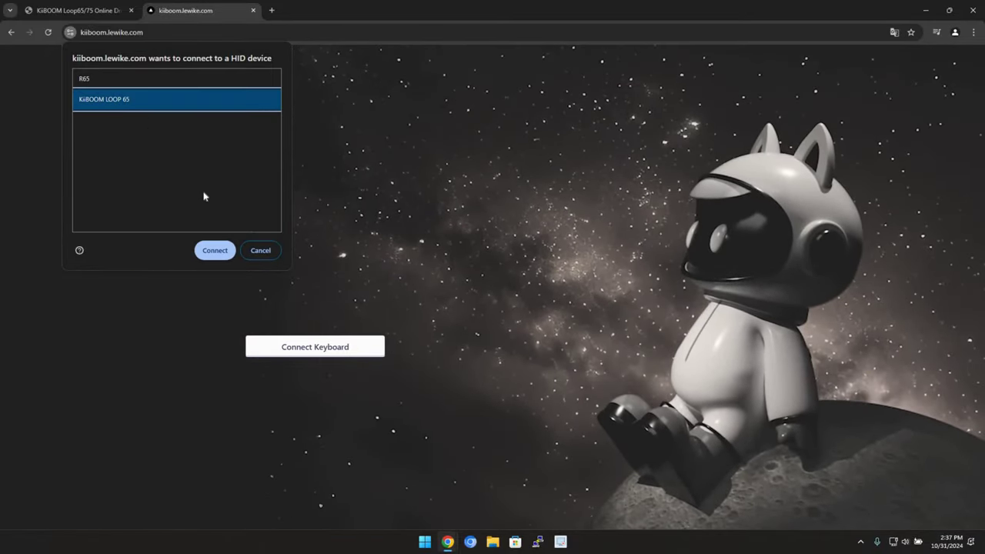
{"action": "left_click", "coordinate": [213, 250]}
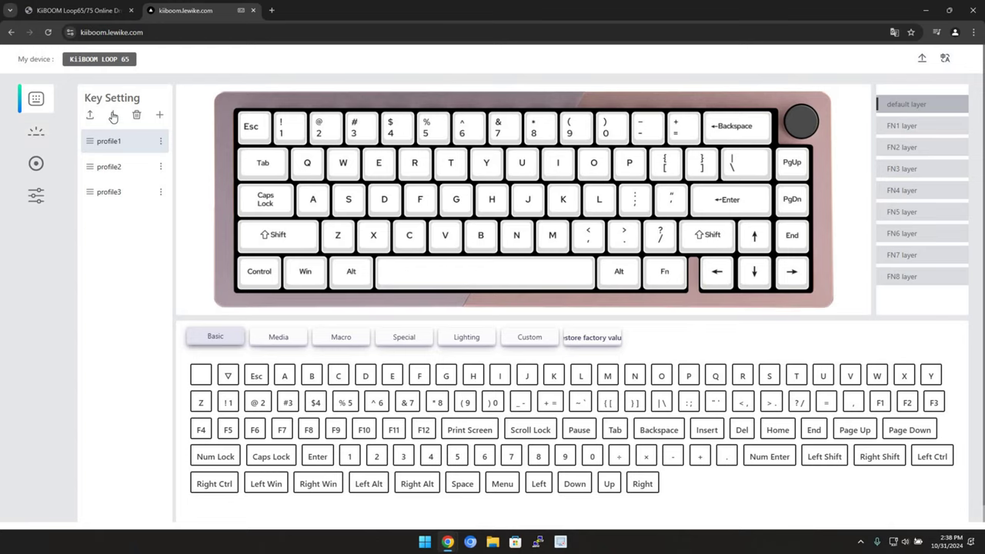
{"action": "left_click", "coordinate": [113, 116]}
In the Custom Light mode, color the modifier and navigation keys at both ends of the keyboard blue (RGB 44, 95, 223).
{"action": "left_click", "coordinate": [36, 132]}
{"action": "left_click", "coordinate": [505, 467]}
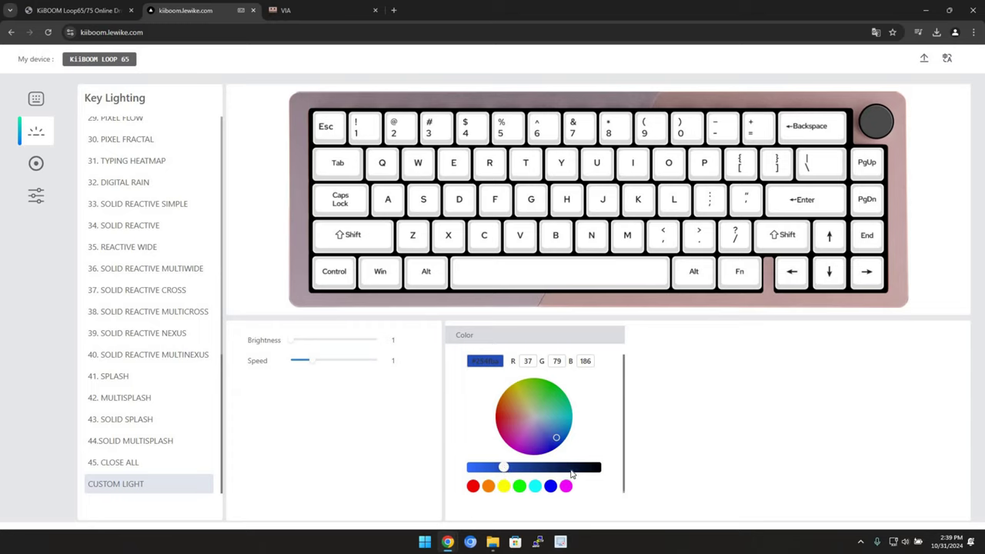
{"action": "left_click", "coordinate": [484, 468]}
{"action": "left_click", "coordinate": [425, 270]}
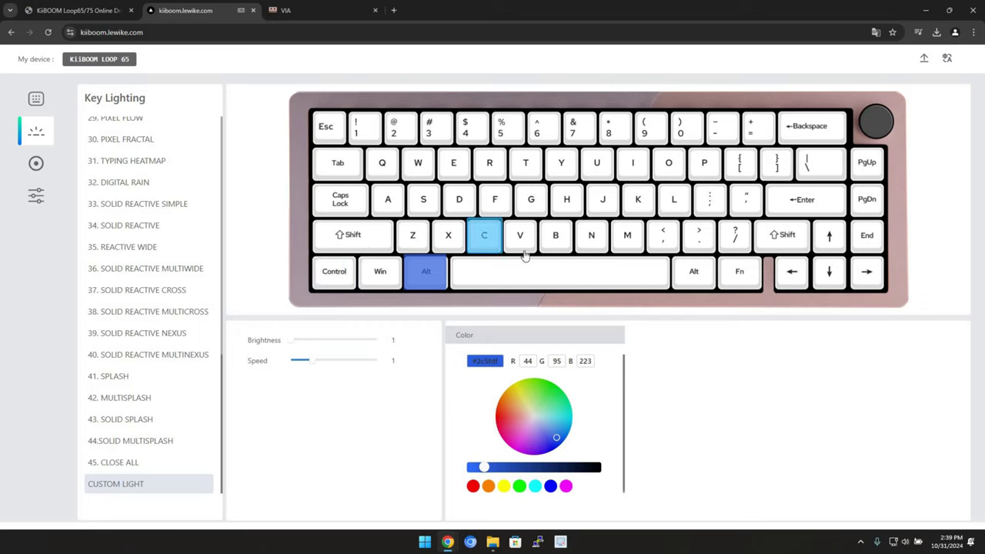
{"action": "left_click_drag", "start_coordinate": [374, 275], "coordinate": [338, 196]}
{"action": "left_click_drag", "start_coordinate": [336, 151], "coordinate": [334, 163]}
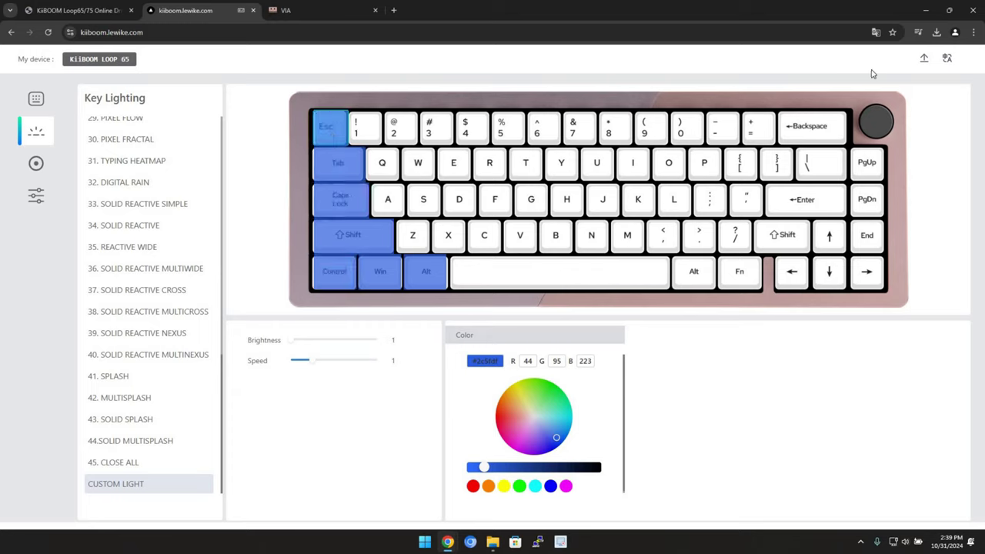
{"action": "mouse_move", "coordinate": [868, 202]}
{"action": "left_mouse_down"}
{"action": "mouse_move", "coordinate": [854, 267]}
{"action": "mouse_move", "coordinate": [814, 219]}
{"action": "mouse_move", "coordinate": [746, 271]}
{"action": "mouse_move", "coordinate": [694, 283]}
{"action": "left_mouse_up"}
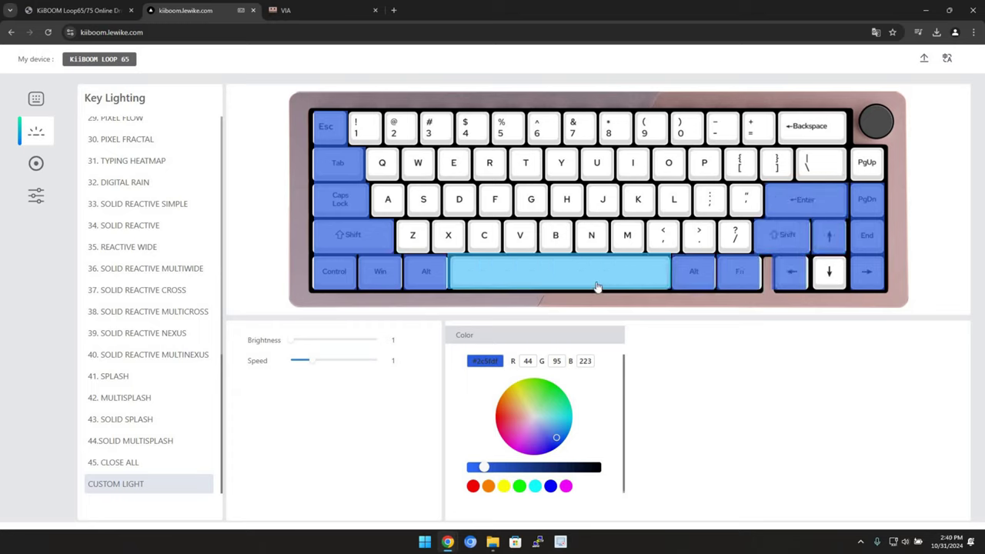
Color the spacebar and the 1, 2, Q, W, A, S and Z keys red (RGB 255, 0, 0).
{"action": "left_click", "coordinate": [472, 486]}
{"action": "left_click", "coordinate": [497, 275]}
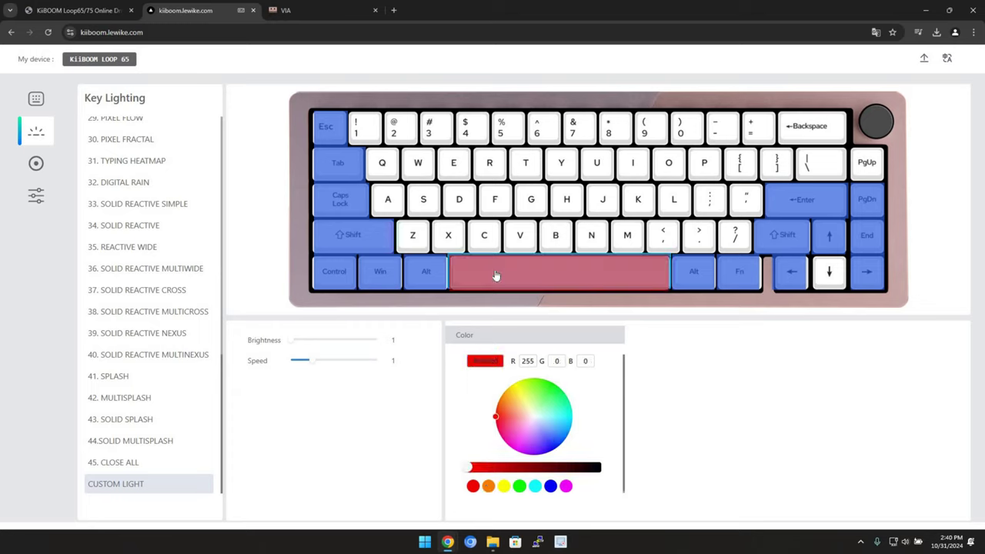
{"action": "left_click", "coordinate": [412, 235]}
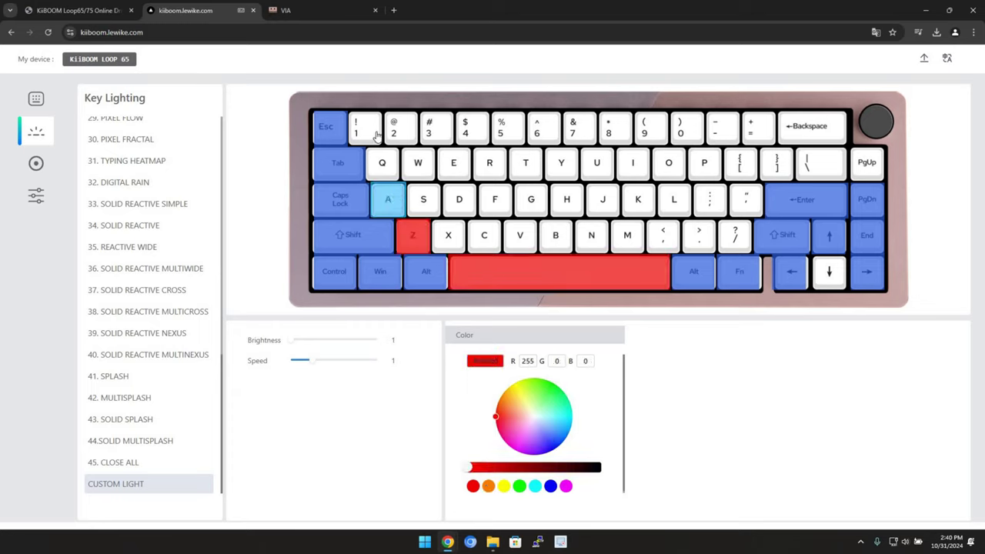
{"action": "left_click", "coordinate": [381, 162]}
{"action": "left_click", "coordinate": [366, 127]}
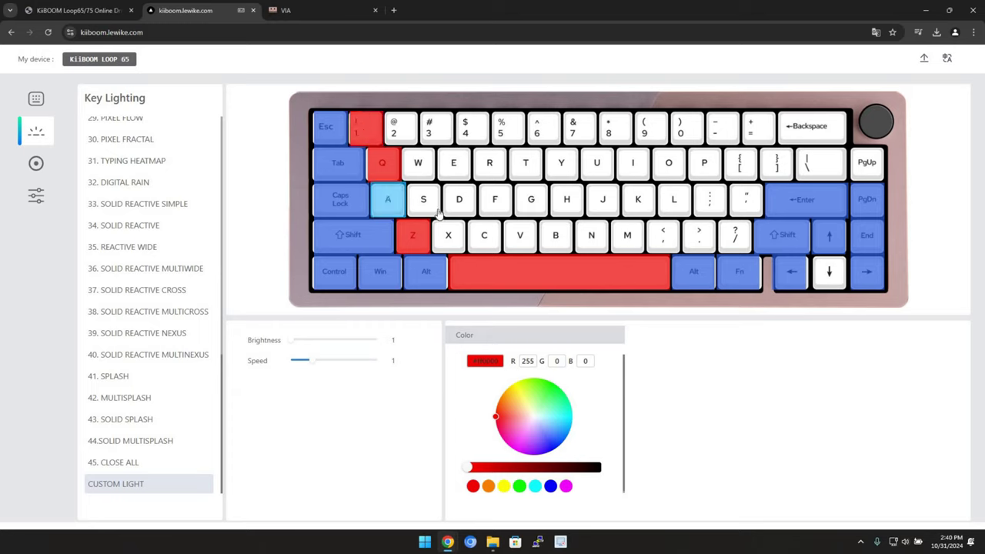
{"action": "left_click", "coordinate": [389, 199]}
{"action": "left_click", "coordinate": [416, 169]}
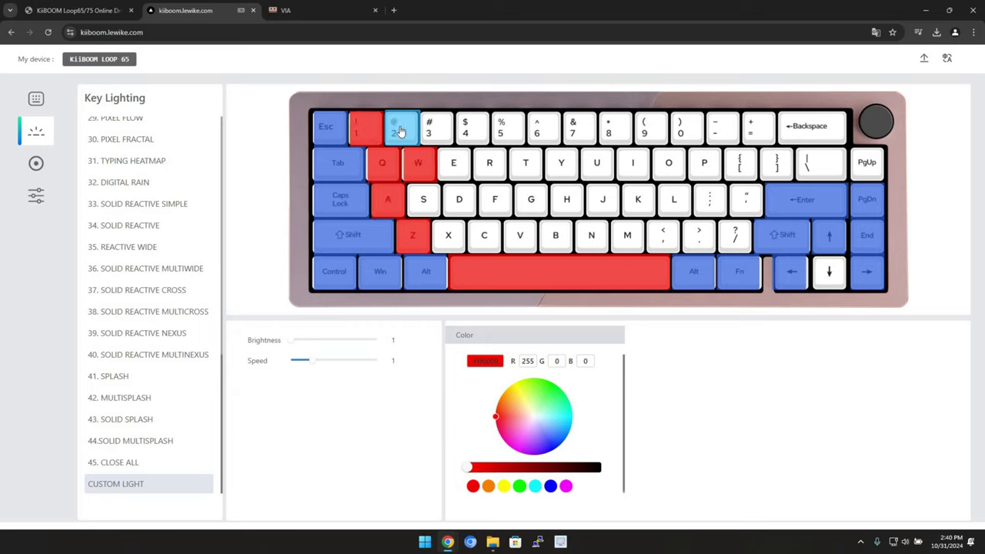
{"action": "left_click", "coordinate": [394, 128]}
{"action": "left_click", "coordinate": [423, 200]}
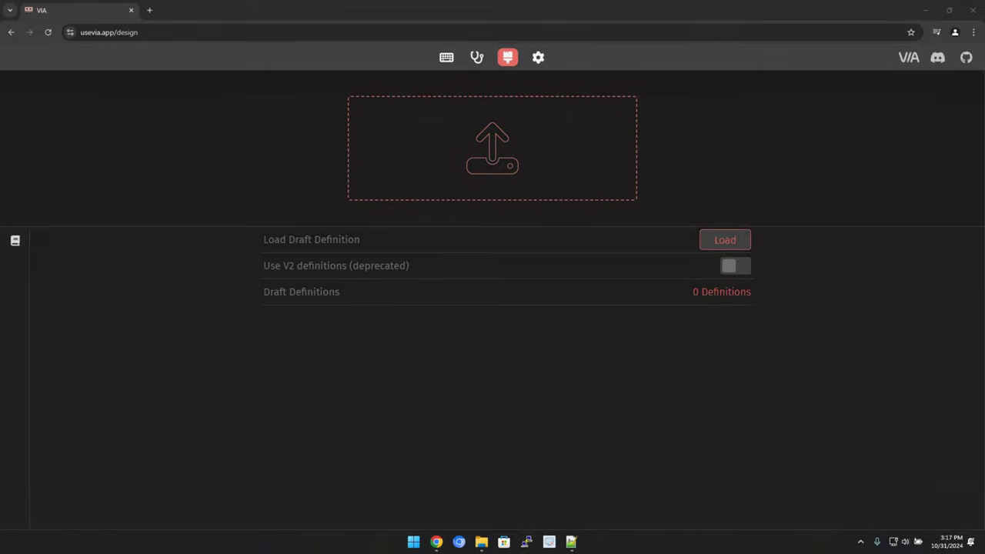
Switch to VIA, load the KiiBOOM Loop65 draft definition and connect the paired KiiBOOM LOOP 65 keyboard.
{"action": "left_click_drag", "start_coordinate": [104, 283], "coordinate": [539, 178]}
{"action": "left_click", "coordinate": [131, 105]}
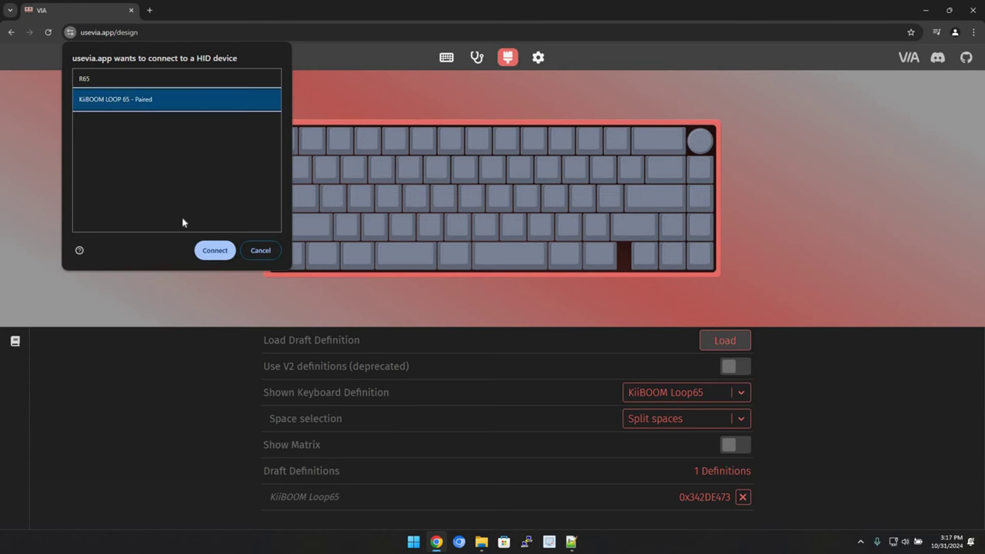
{"action": "left_click", "coordinate": [215, 251]}
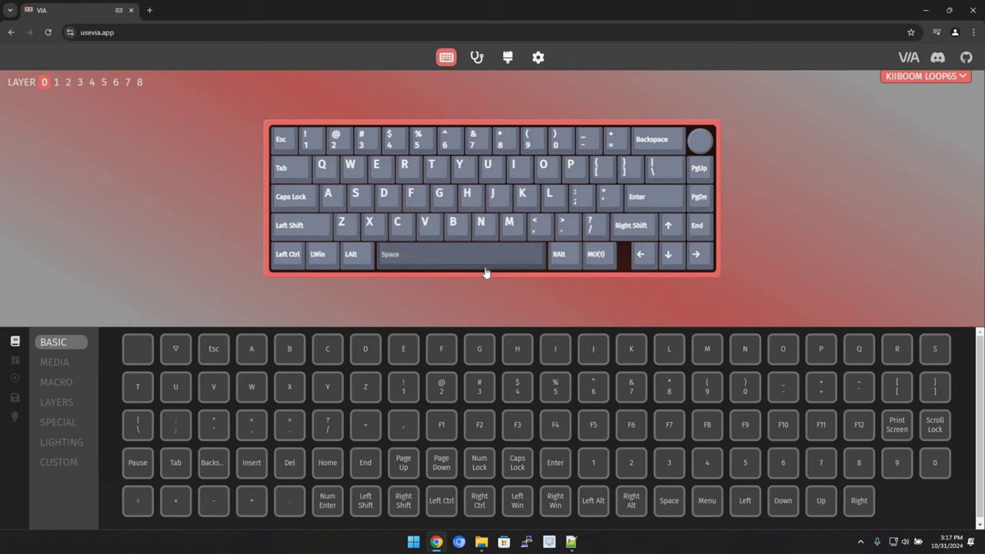
Review key layers 0 and 1, the special keycodes, and the layout, macro and save/load settings.
{"action": "left_click", "coordinate": [57, 83]}
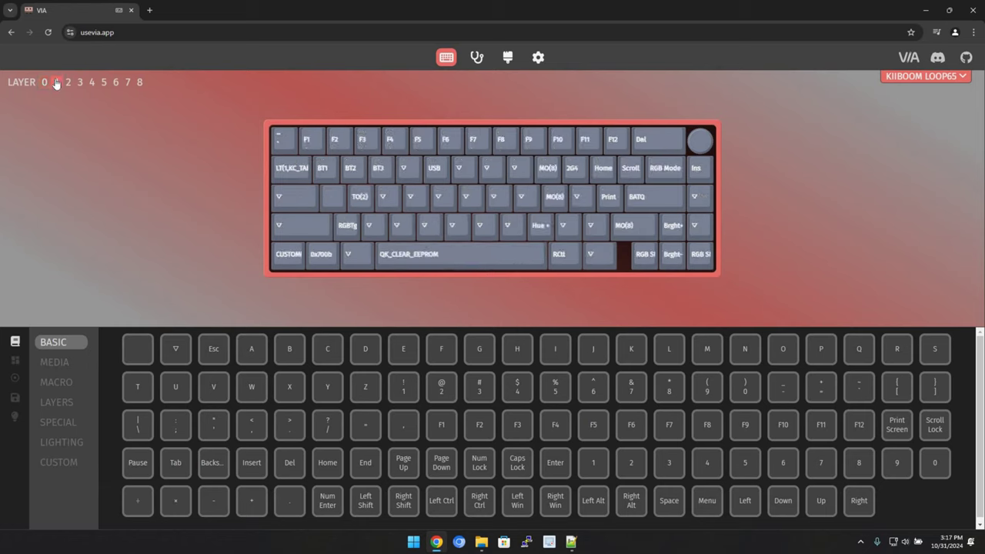
{"action": "left_click", "coordinate": [45, 83]}
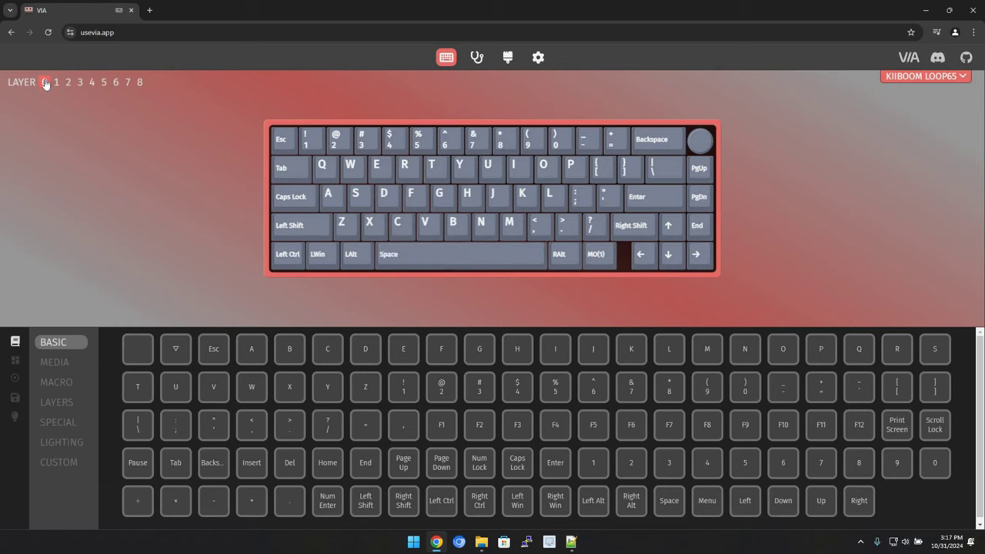
{"action": "left_click", "coordinate": [58, 423]}
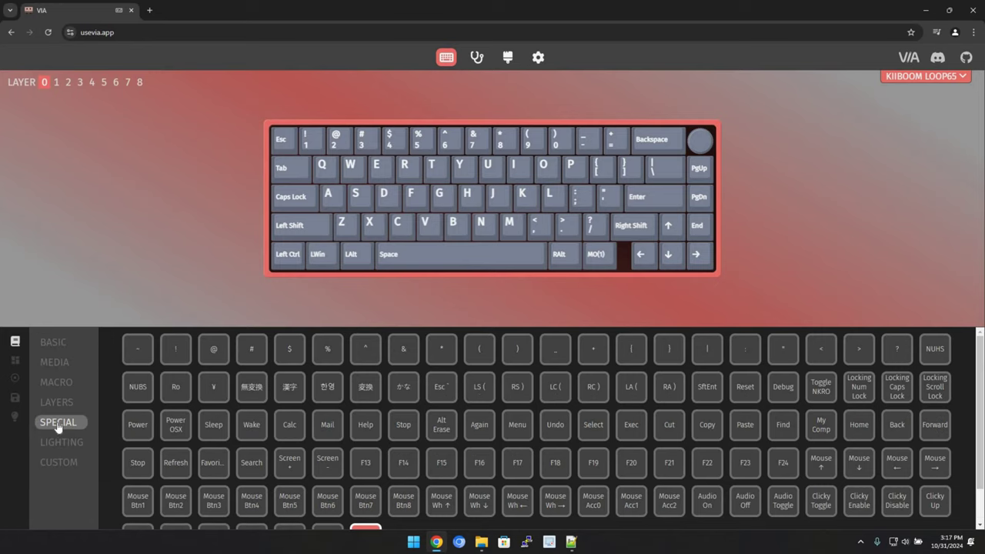
{"action": "left_click", "coordinate": [14, 360]}
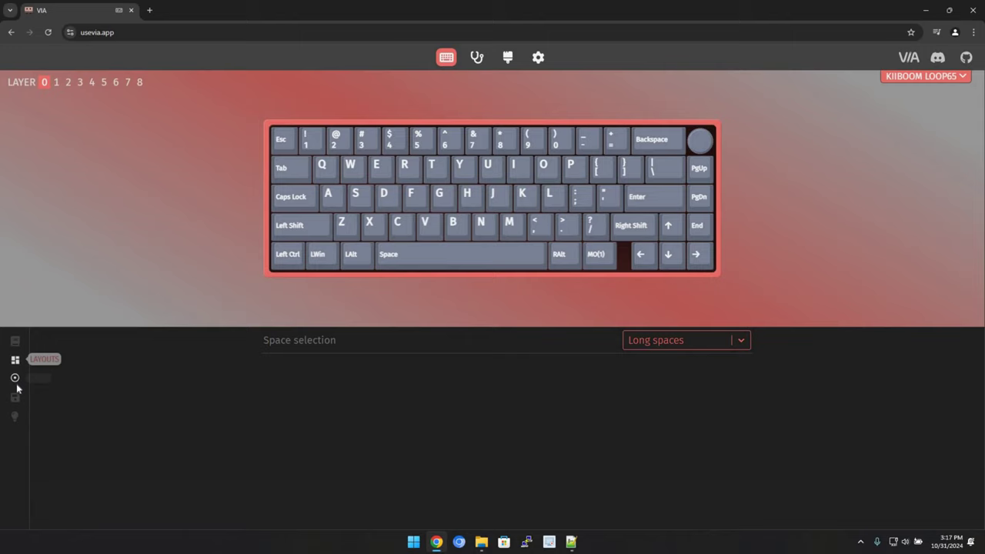
{"action": "left_click", "coordinate": [14, 380]}
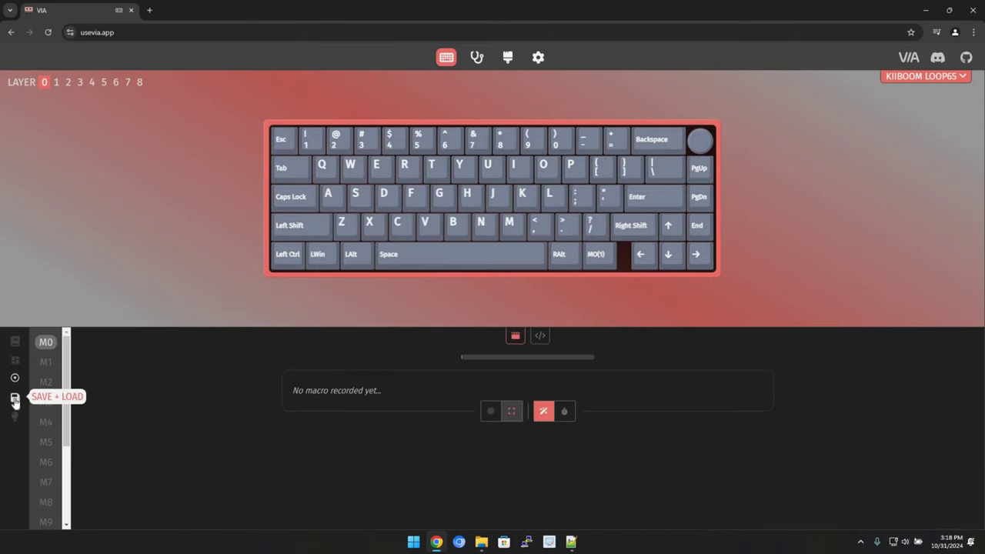
{"action": "left_click", "coordinate": [15, 397]}
Set the backlight effect to Solid Color and its color to blue.
{"action": "left_click", "coordinate": [14, 418]}
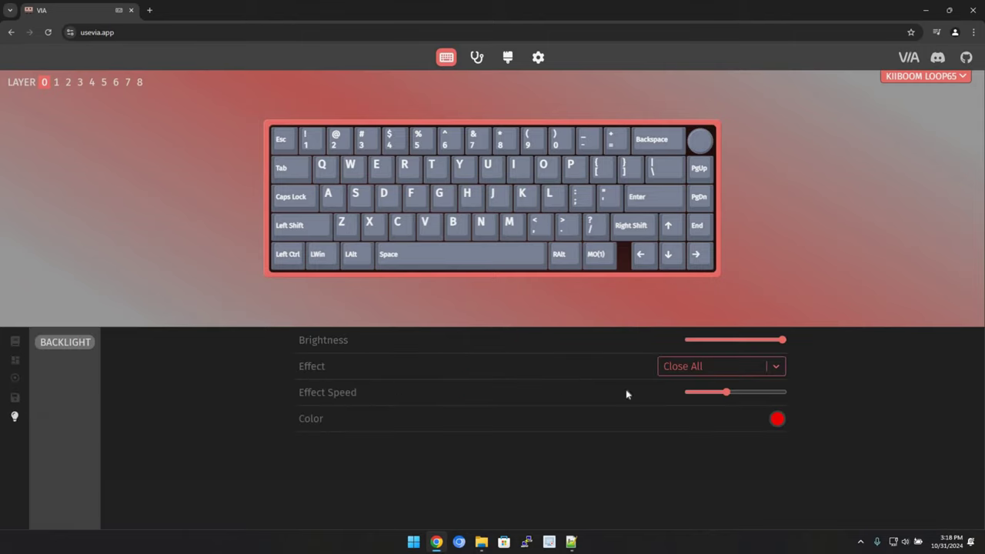
{"action": "left_click", "coordinate": [738, 367]}
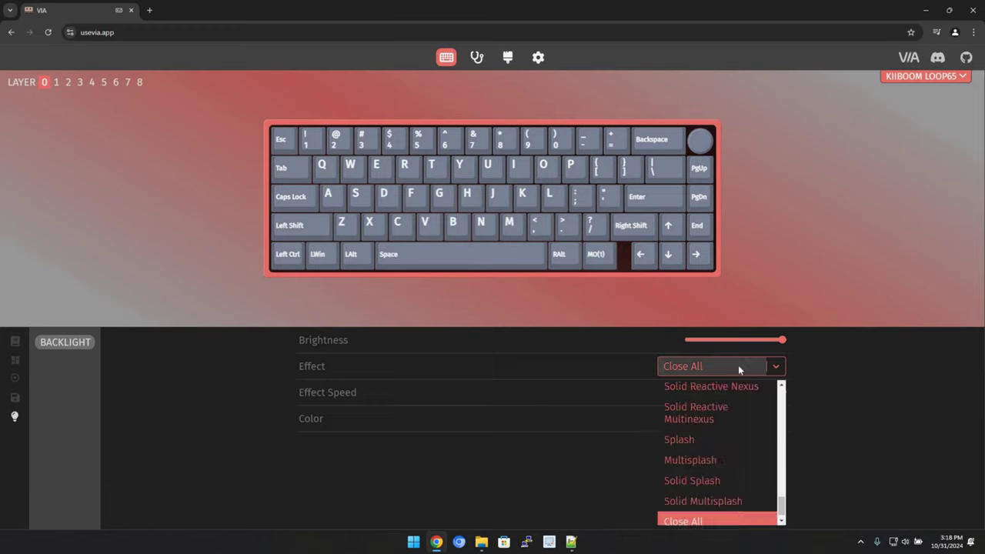
{"action": "scroll", "coordinate": [740, 445], "scroll_direction": "down", "scroll_amount": 1}
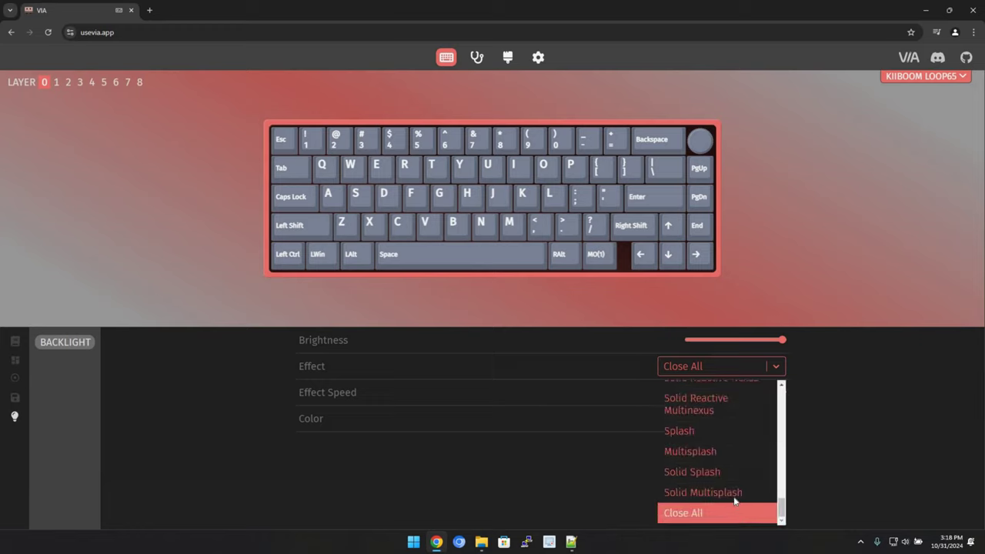
{"action": "scroll", "coordinate": [735, 508], "scroll_direction": "up", "scroll_amount": 5}
{"action": "scroll", "coordinate": [734, 496], "scroll_direction": "up", "scroll_amount": 5}
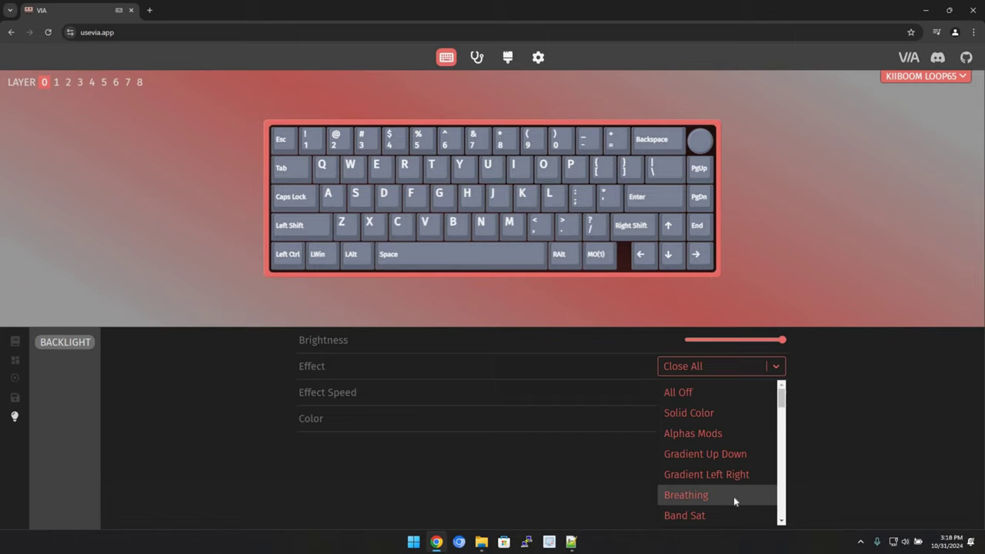
{"action": "left_click", "coordinate": [703, 414]}
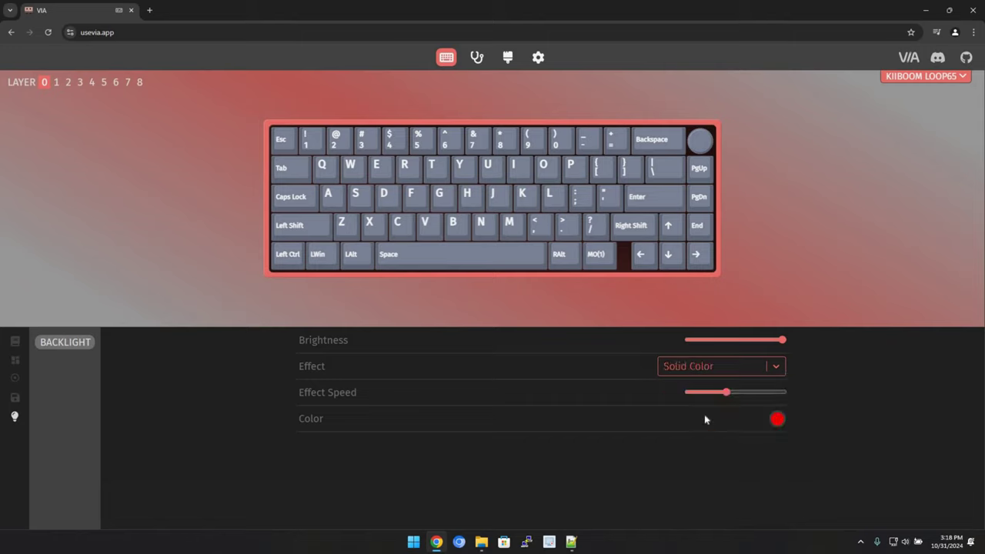
{"action": "left_click", "coordinate": [776, 420]}
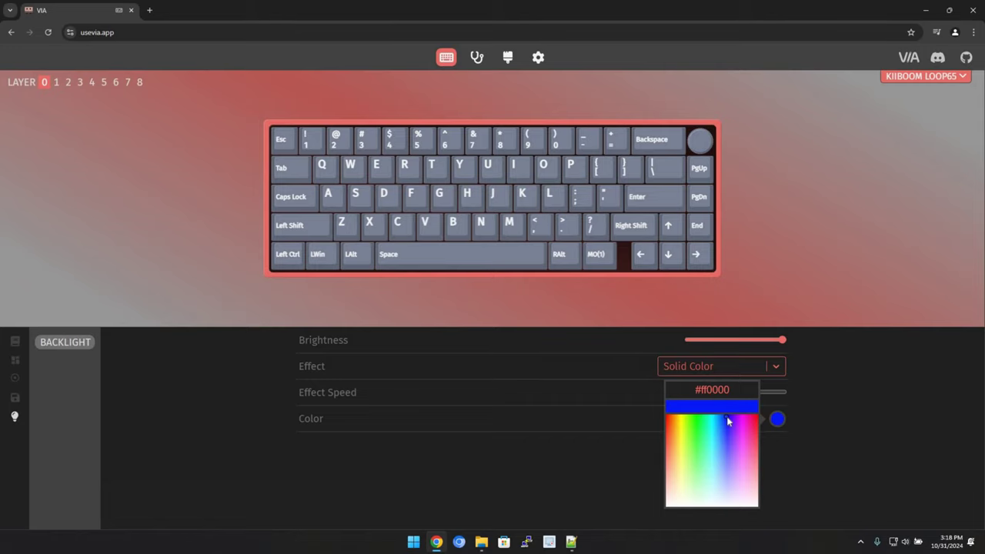
{"action": "left_click", "coordinate": [800, 458]}
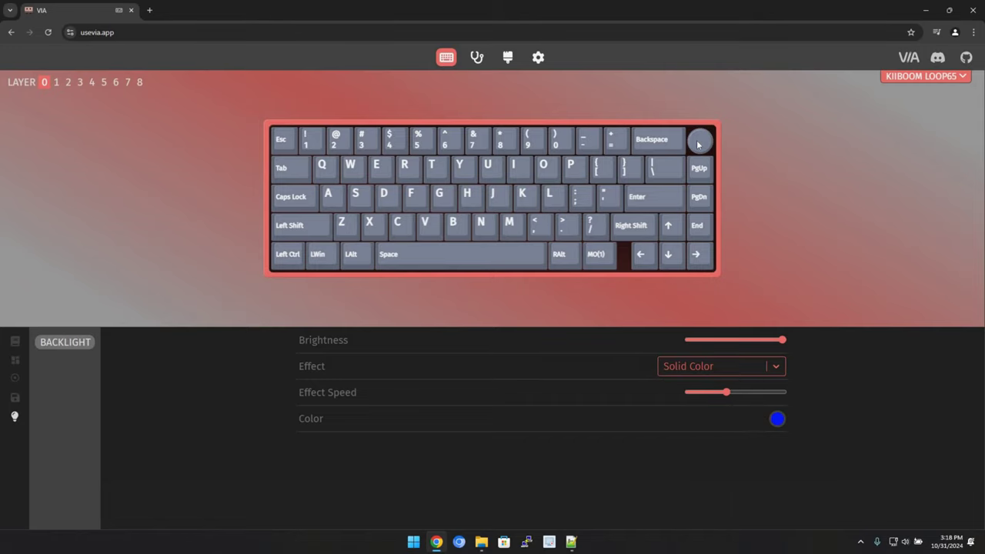
Open the layer 1 knob's counterclockwise rotation keycode for editing and browse the available QMK keycodes.
{"action": "left_click", "coordinate": [639, 150]}
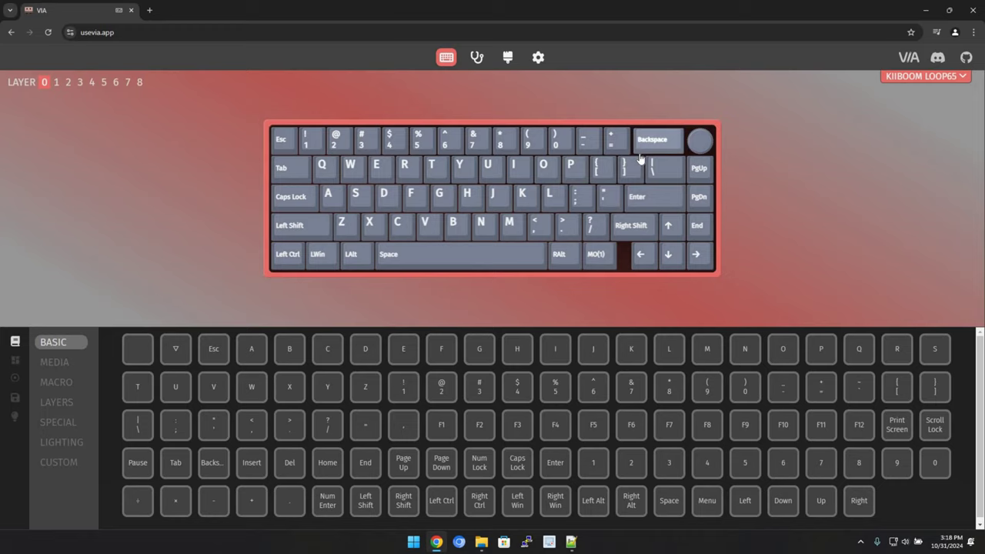
{"action": "left_click", "coordinate": [700, 138]}
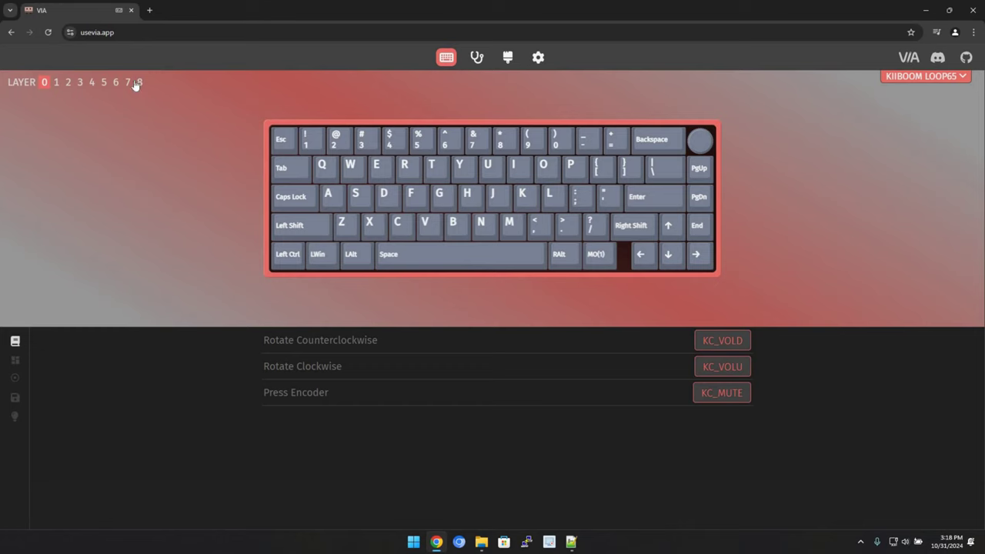
{"action": "left_click", "coordinate": [56, 83]}
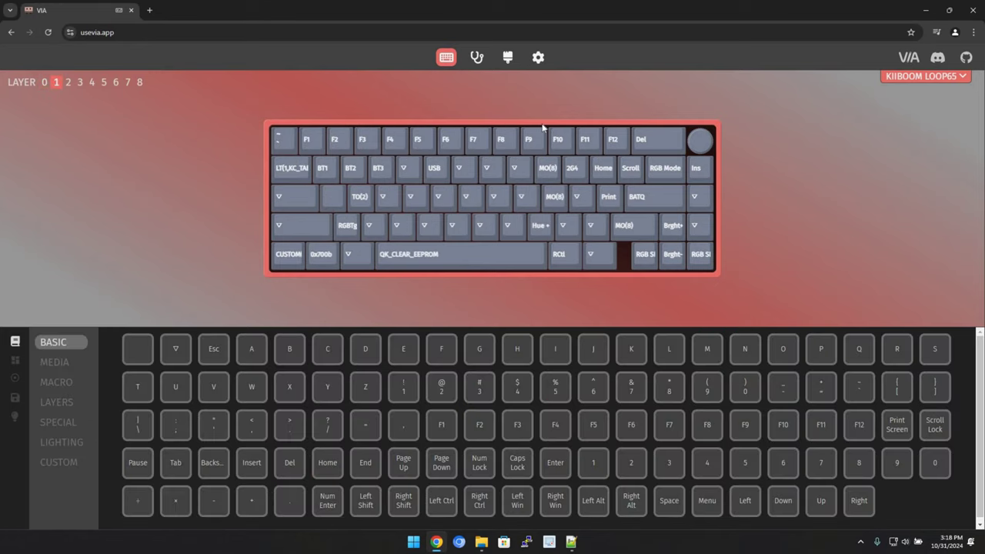
{"action": "left_click", "coordinate": [697, 142]}
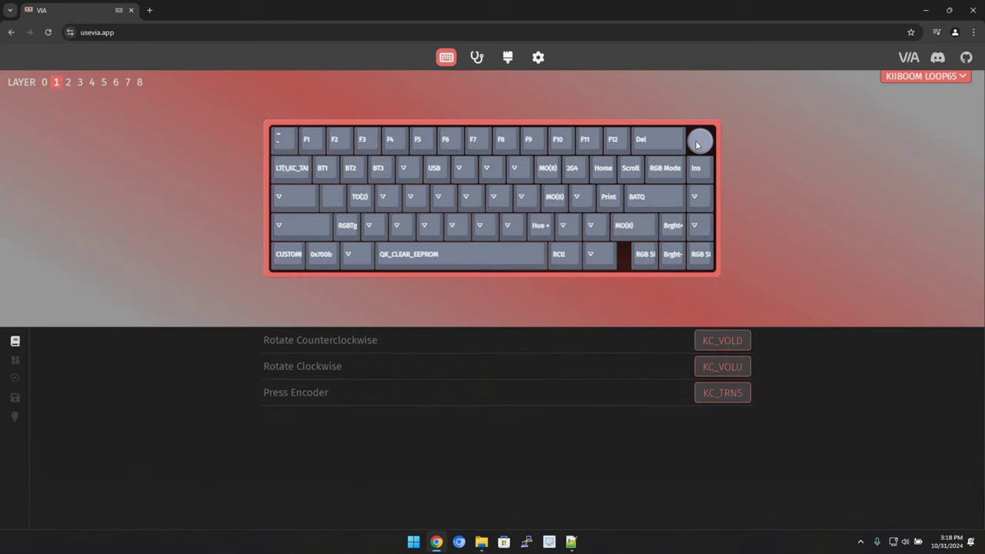
{"action": "left_click", "coordinate": [733, 343]}
{"action": "left_click", "coordinate": [474, 282]}
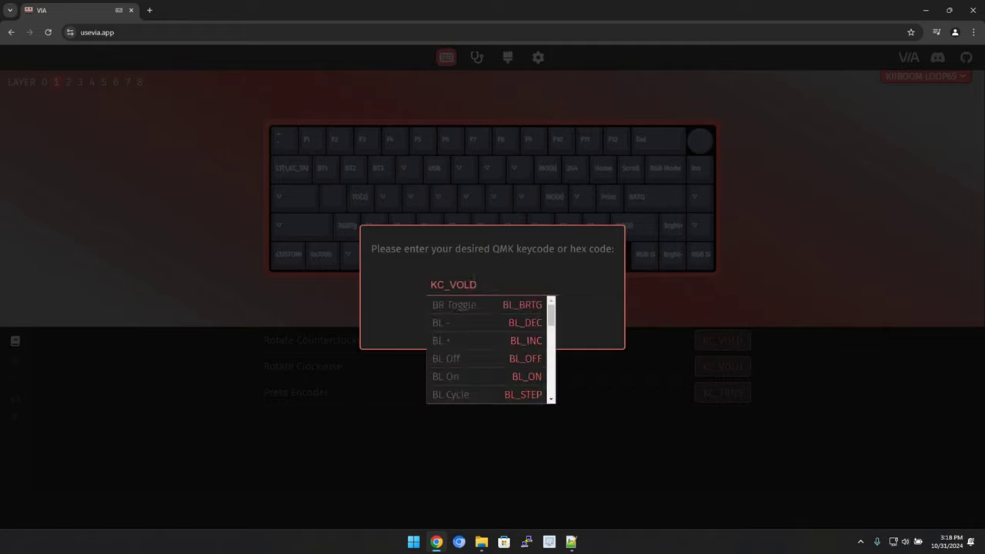
{"action": "scroll", "coordinate": [476, 367], "scroll_direction": "down", "scroll_amount": 10}
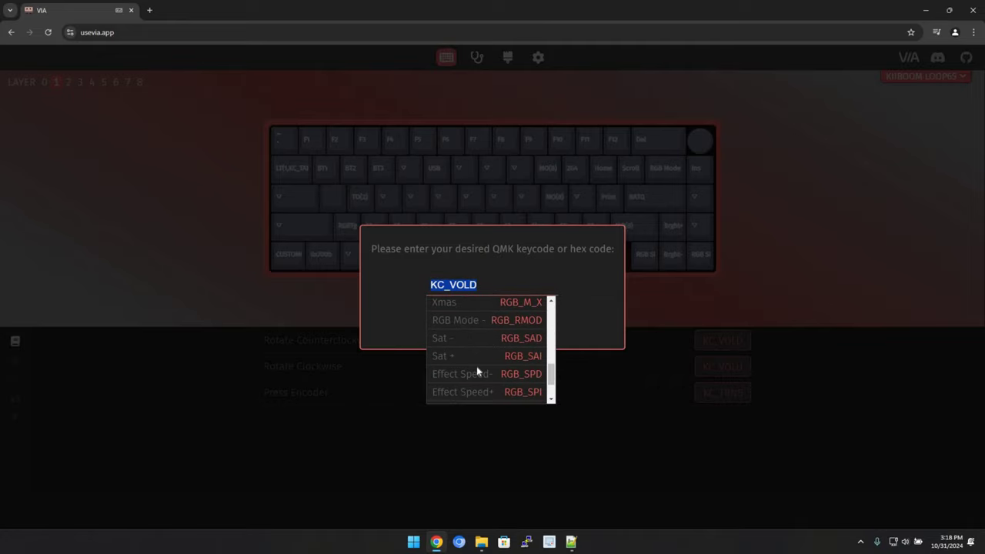